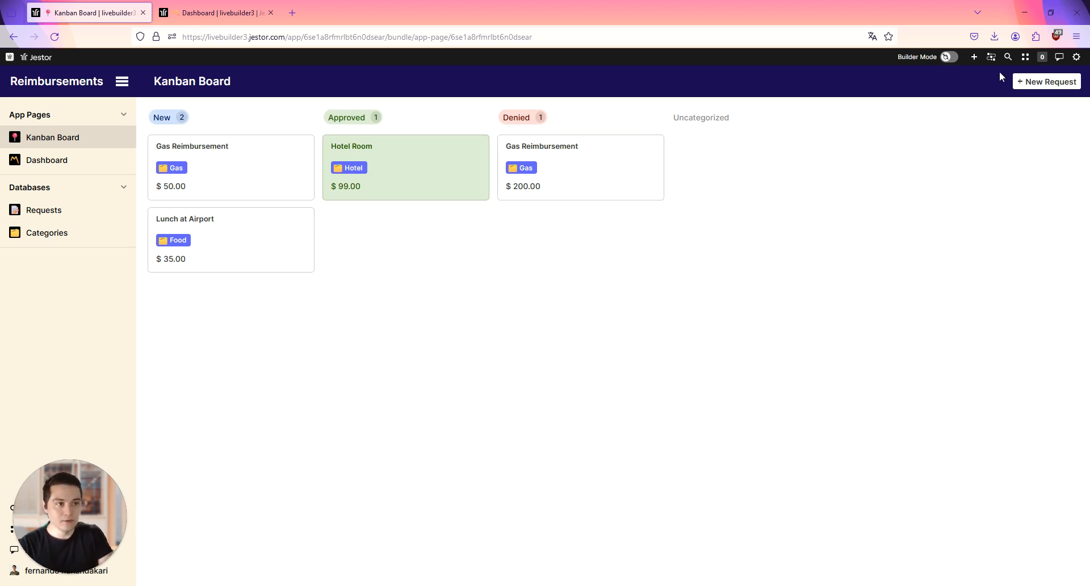
- Open the Go to quick search from the Reimbursements kanban board
left_click(1008, 58)
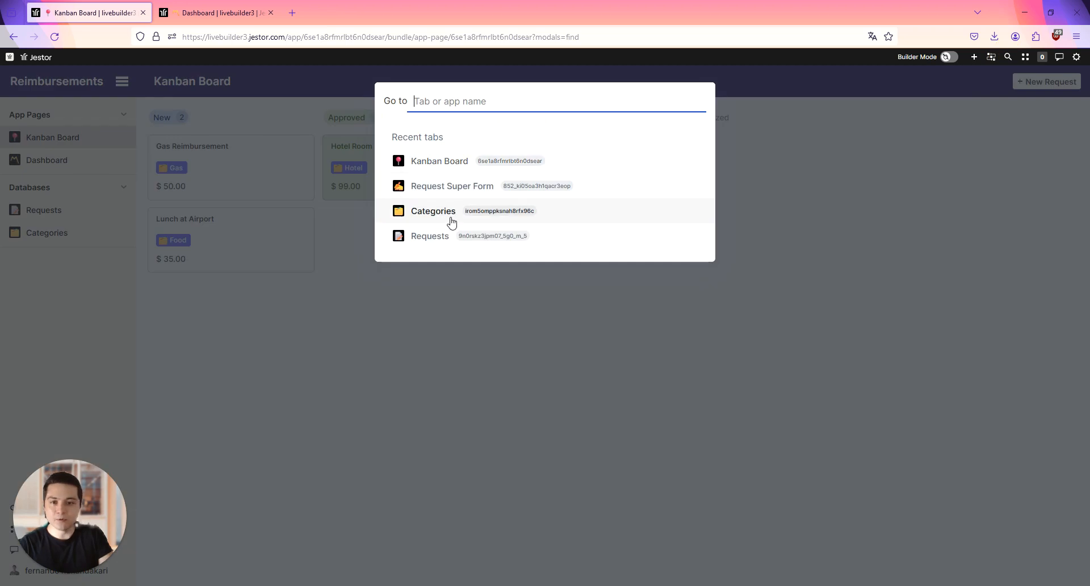
- Go to the Requests table, turn on builder mode, and start a new automation
left_click(441, 240)
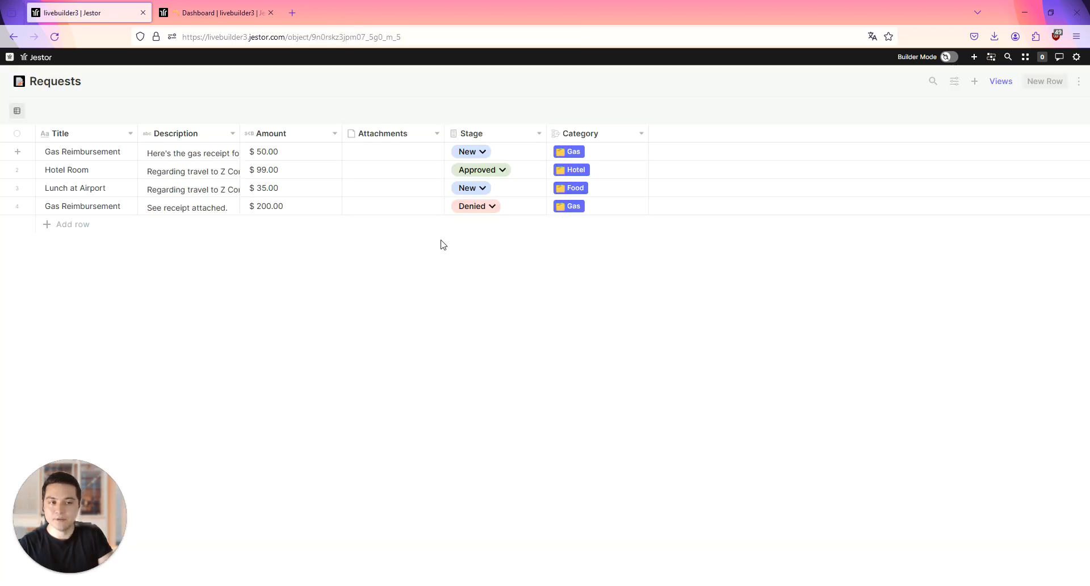
left_click(946, 56)
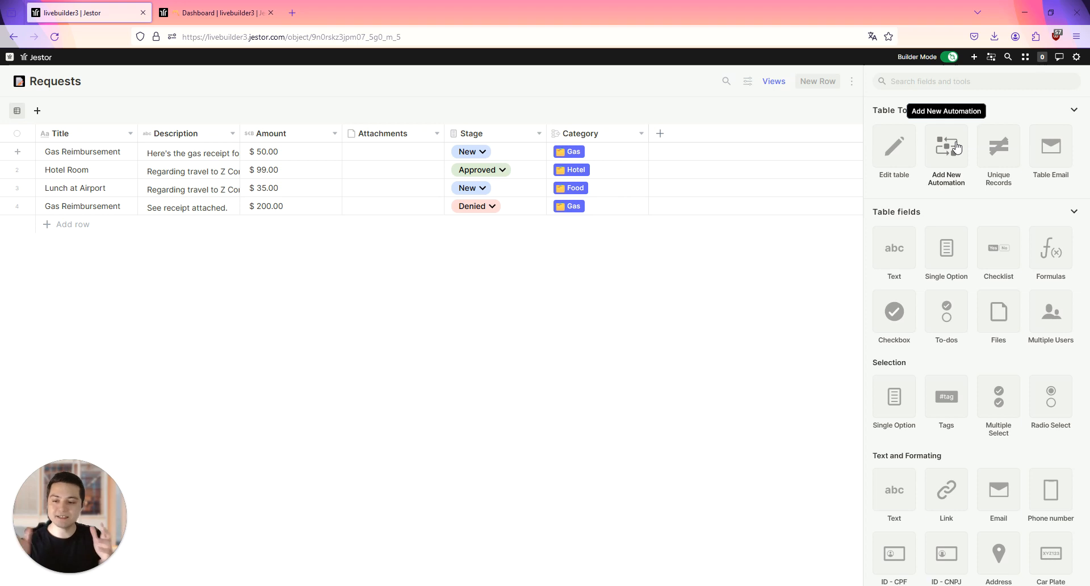
left_click(956, 148)
- Name the automation 'When Approved, Send Email' and use the 'When a card reaches a stage' trigger
left_click(952, 128)
type("When Approve")
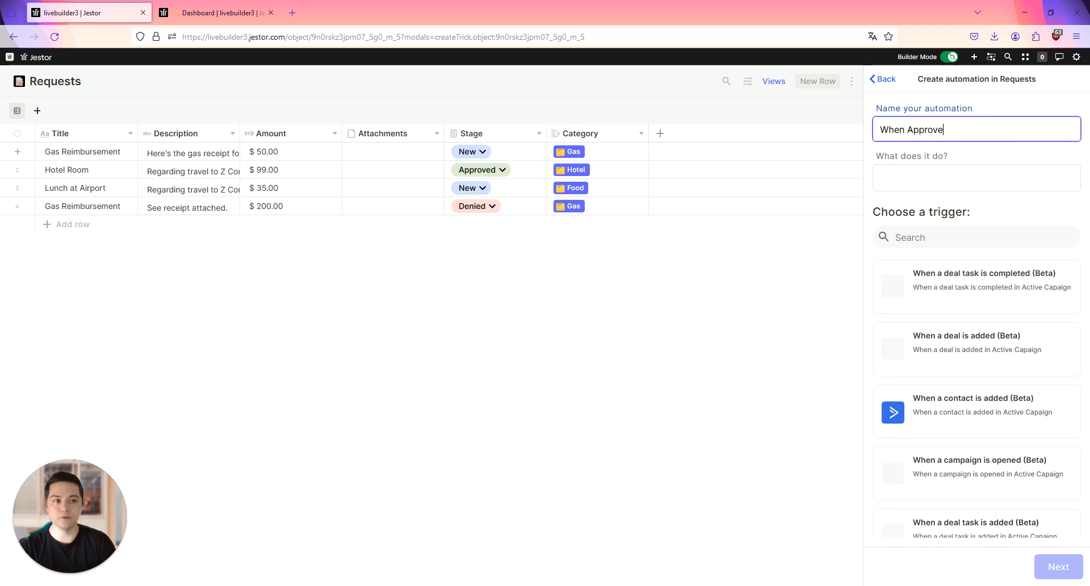
type("d, Send ")
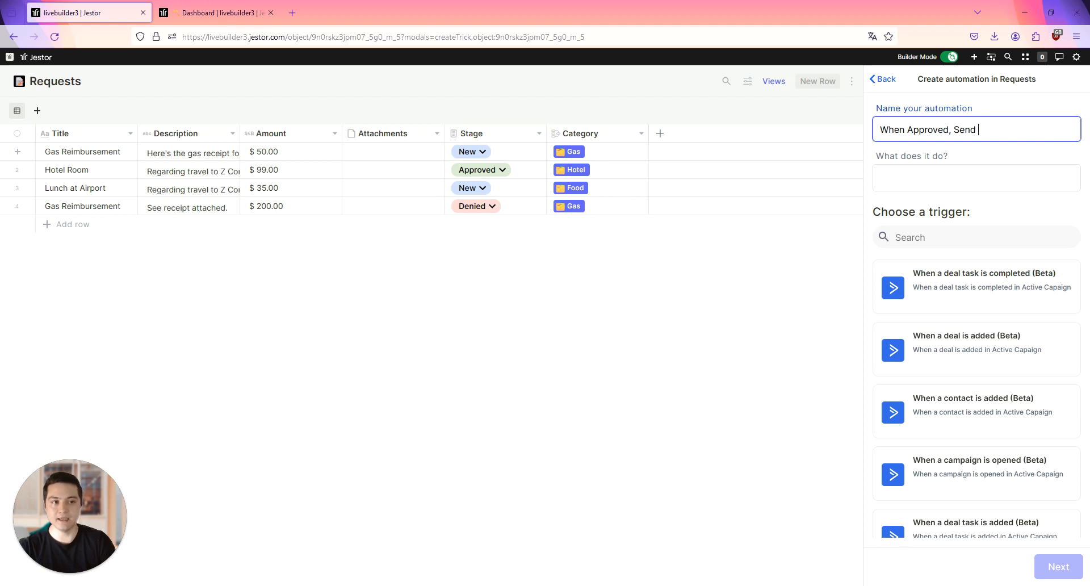
type("Email")
left_click(959, 236)
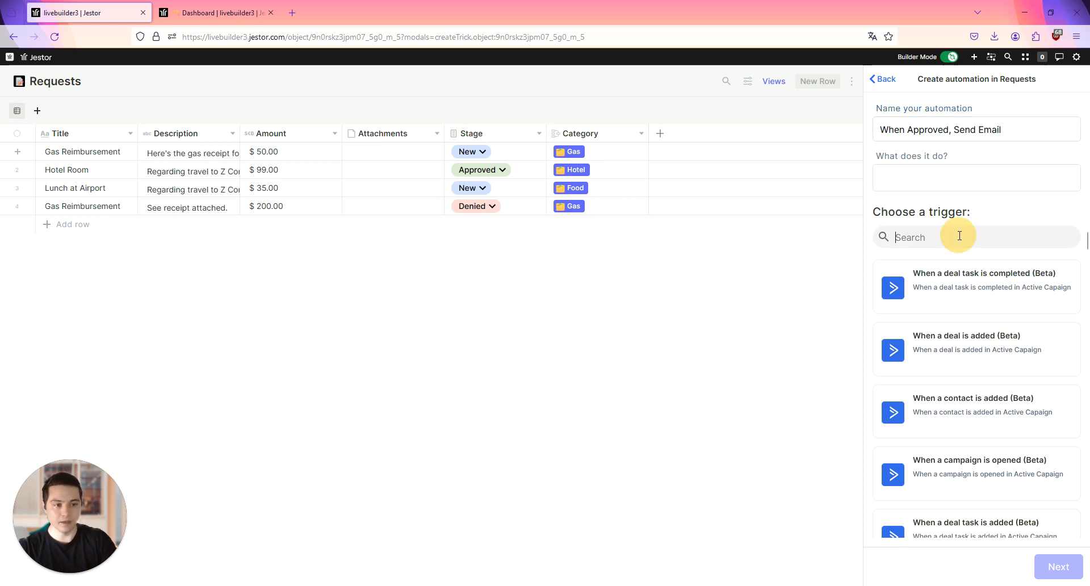
type("card")
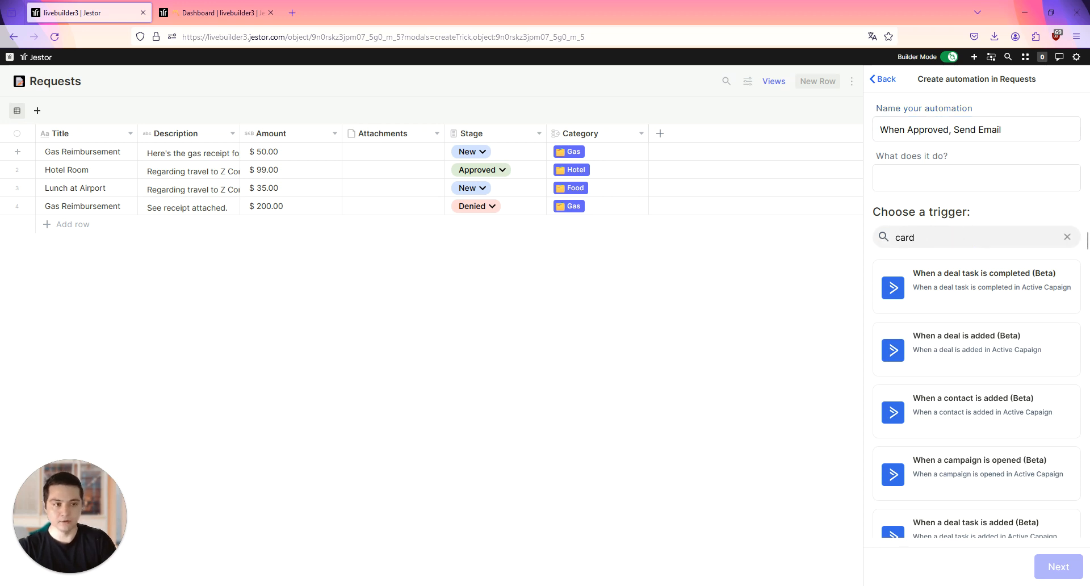
scroll(976, 299, "down", 2)
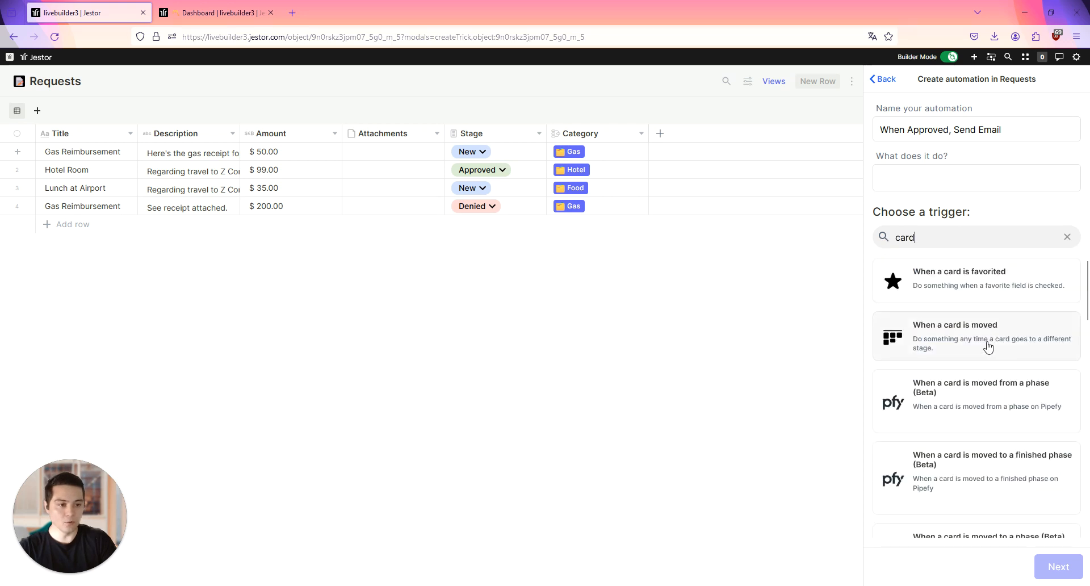
scroll(990, 340, "down", 3)
scroll(986, 288, "down", 8)
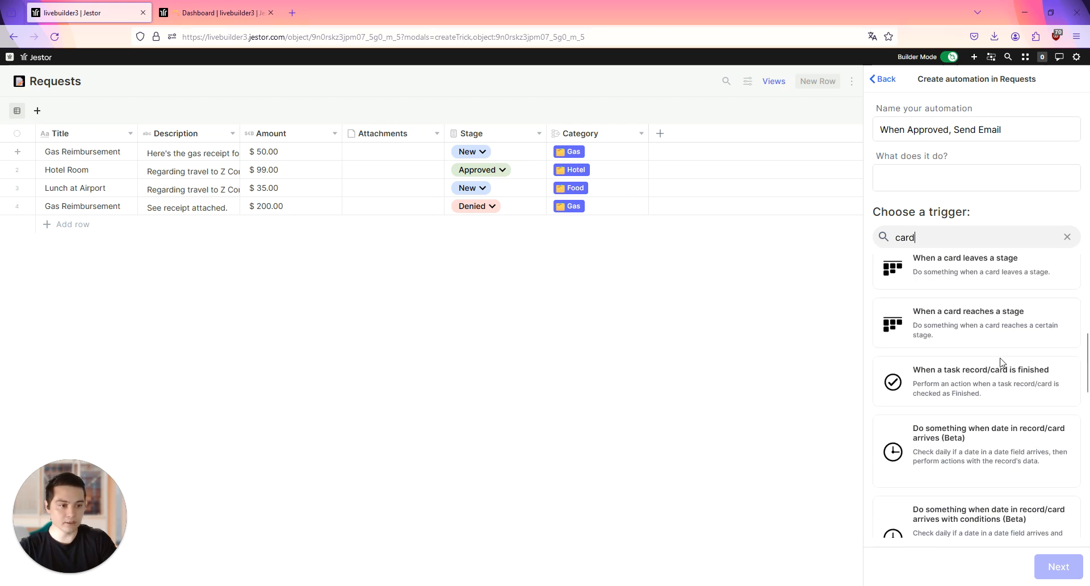
left_click(996, 316)
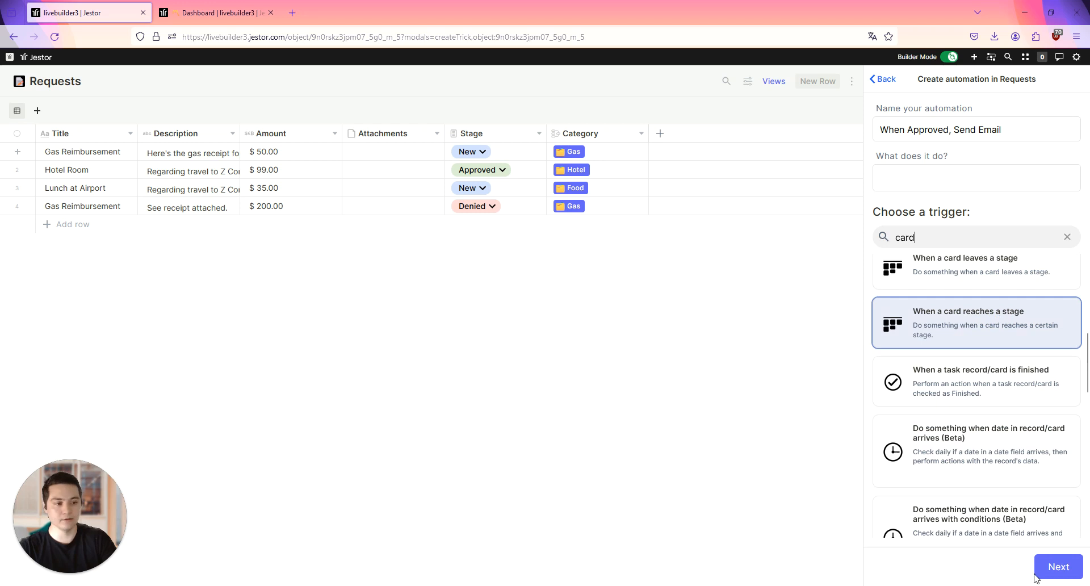
left_click(1054, 565)
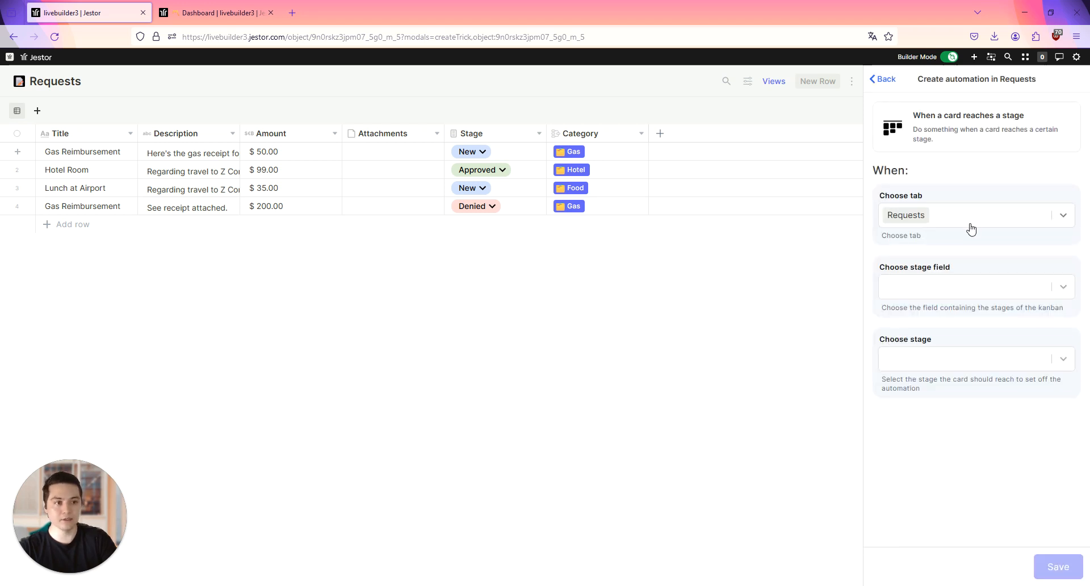
- Trigger on stage field Stage reaching Approved, save the trigger, and start adding an action
left_click(924, 287)
left_click(925, 314)
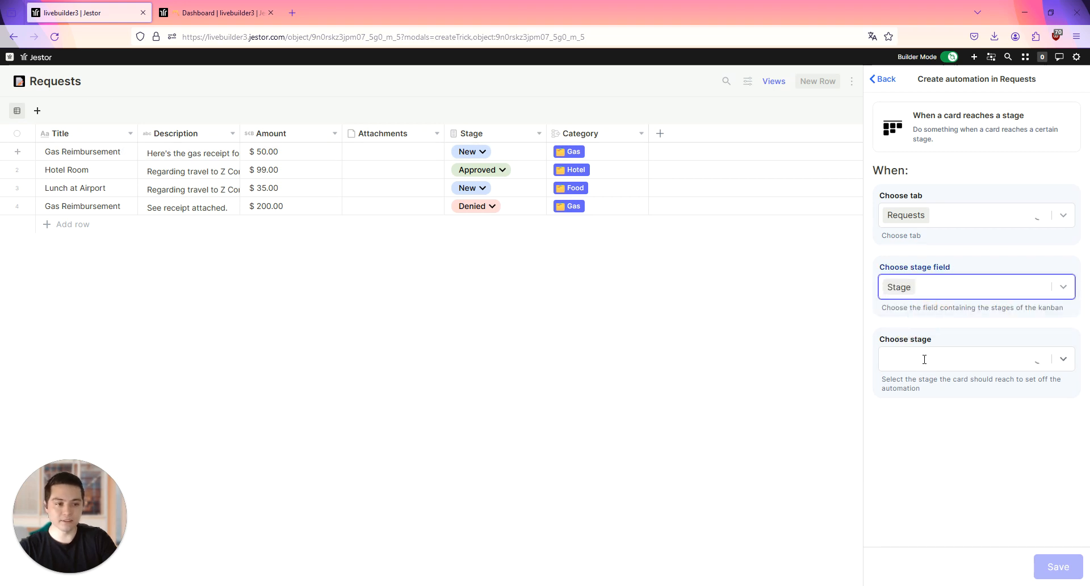
left_click(924, 360)
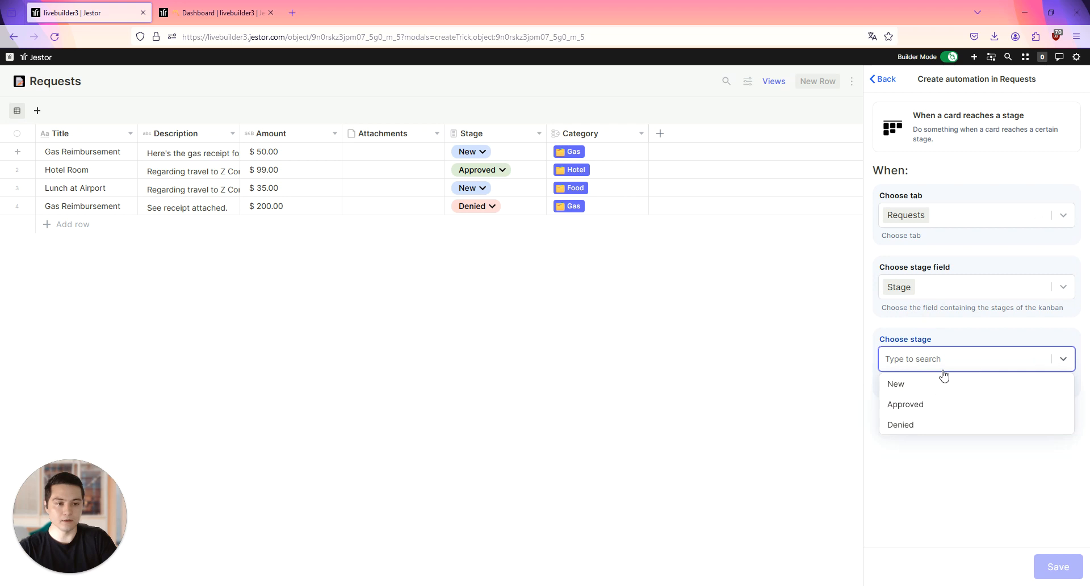
left_click(937, 405)
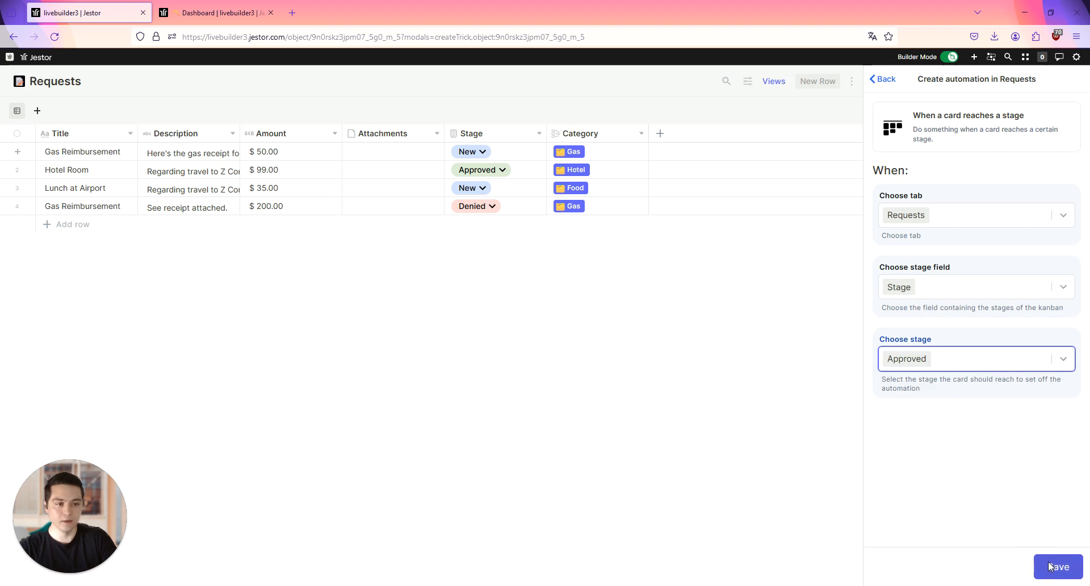
left_click(1050, 566)
left_click(974, 262)
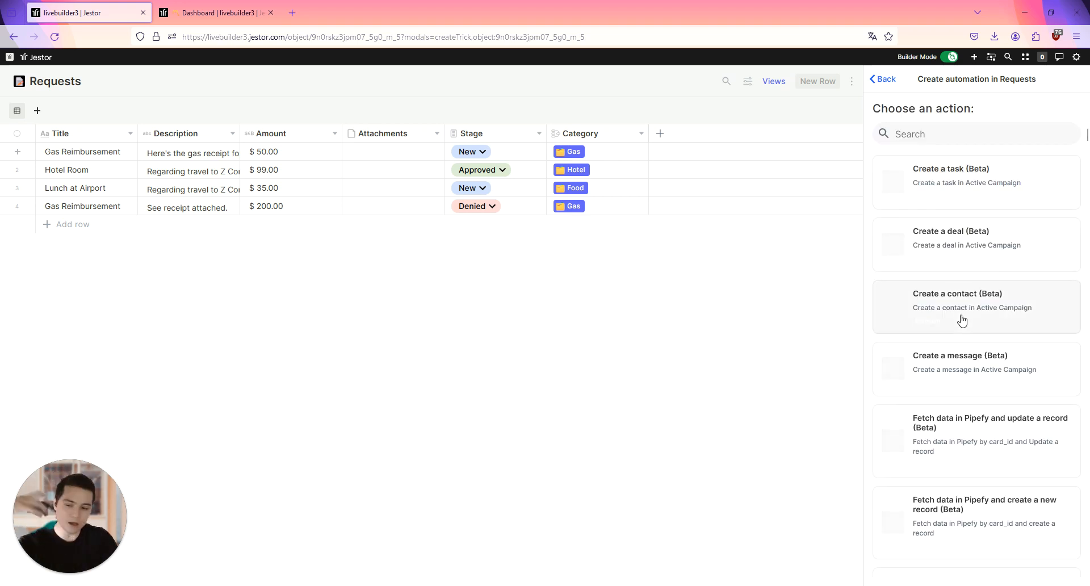
- Filter actions by 'email' and select Send email via Gmail (Beta)
left_click(946, 132)
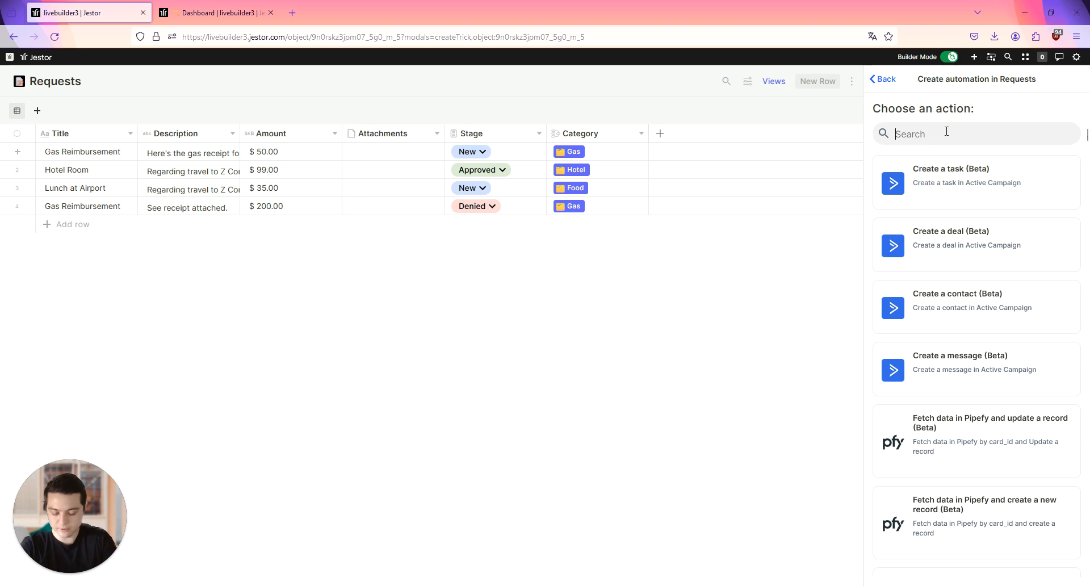
type("email")
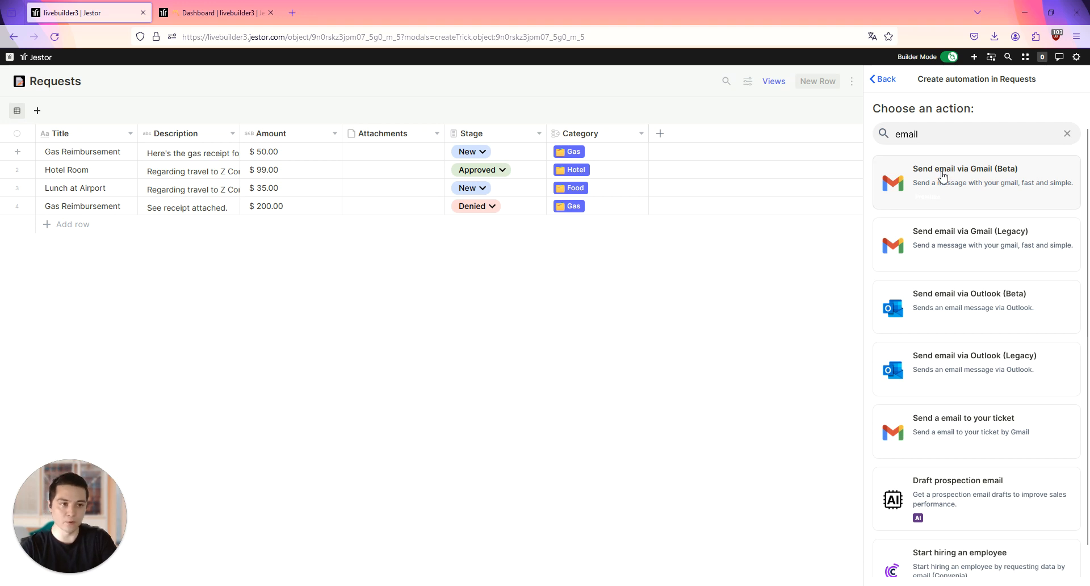
left_click(941, 172)
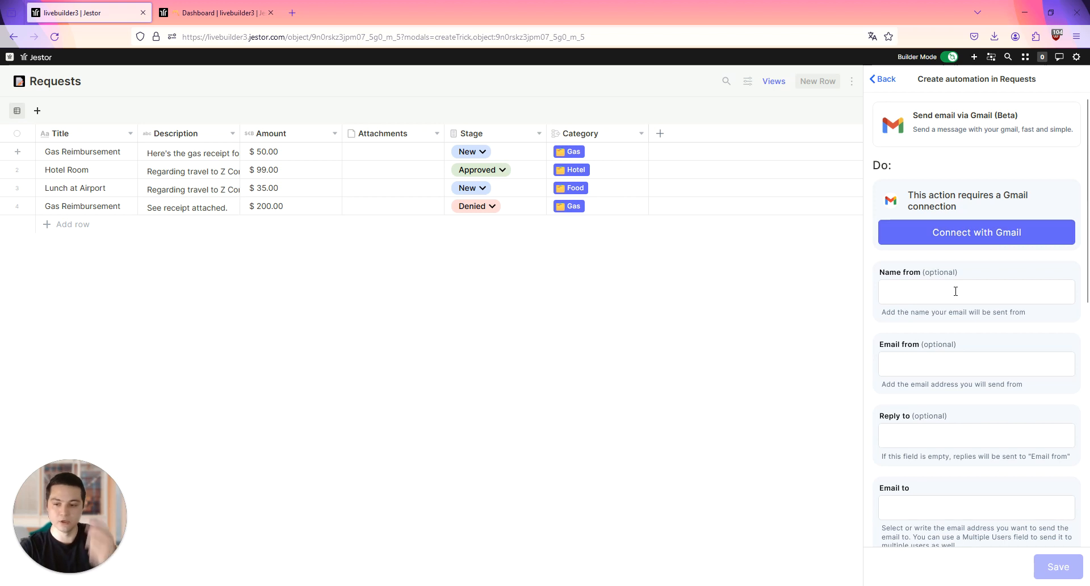
scroll(988, 258, "down", 3)
scroll(995, 258, "down", 7)
scroll(931, 443, "up", 5)
scroll(950, 454, "up", 5)
scroll(967, 328, "down", 3)
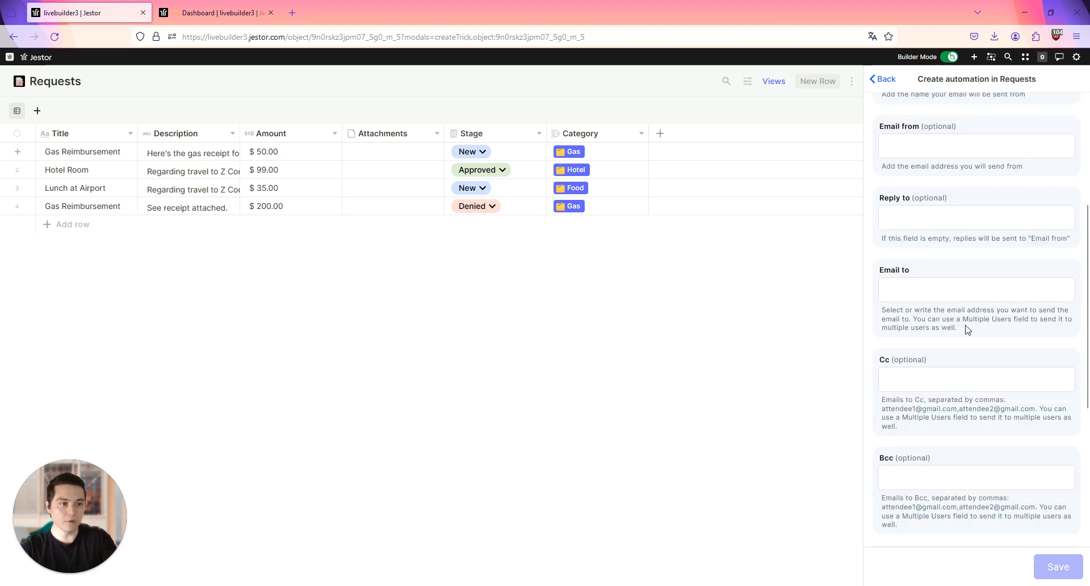
left_click(928, 294)
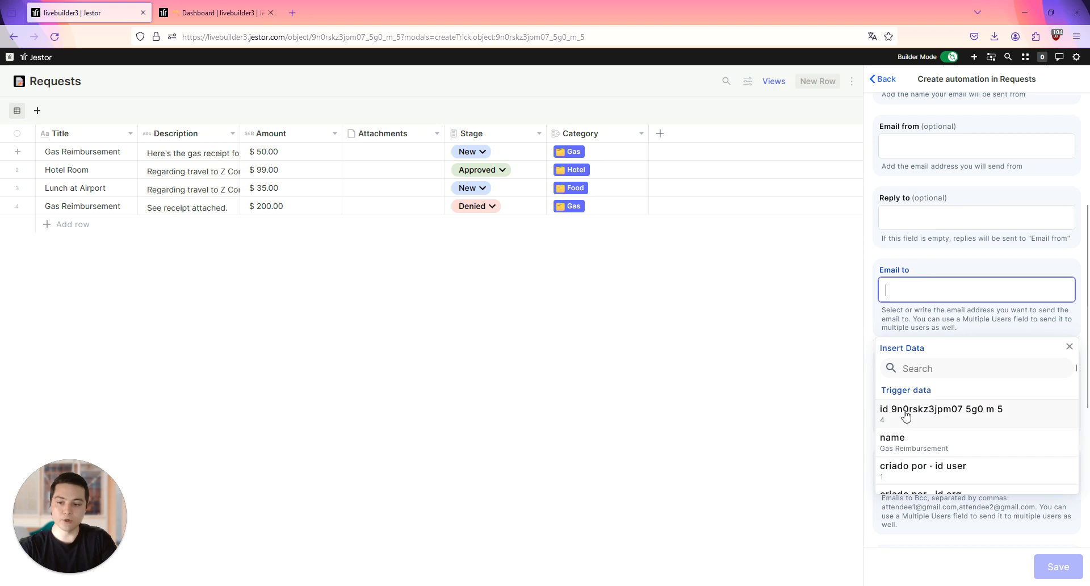
left_click(949, 292)
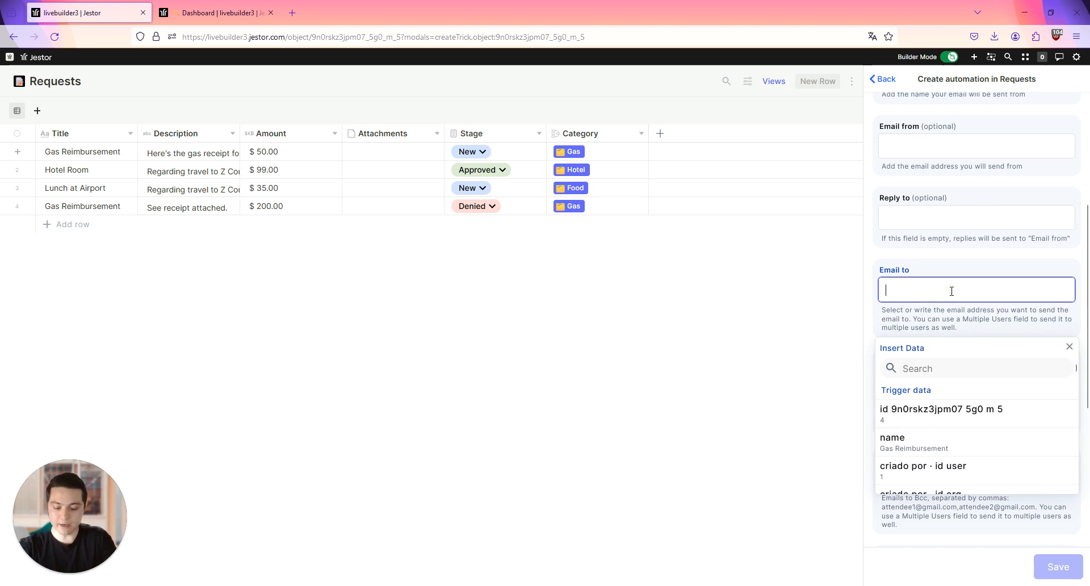
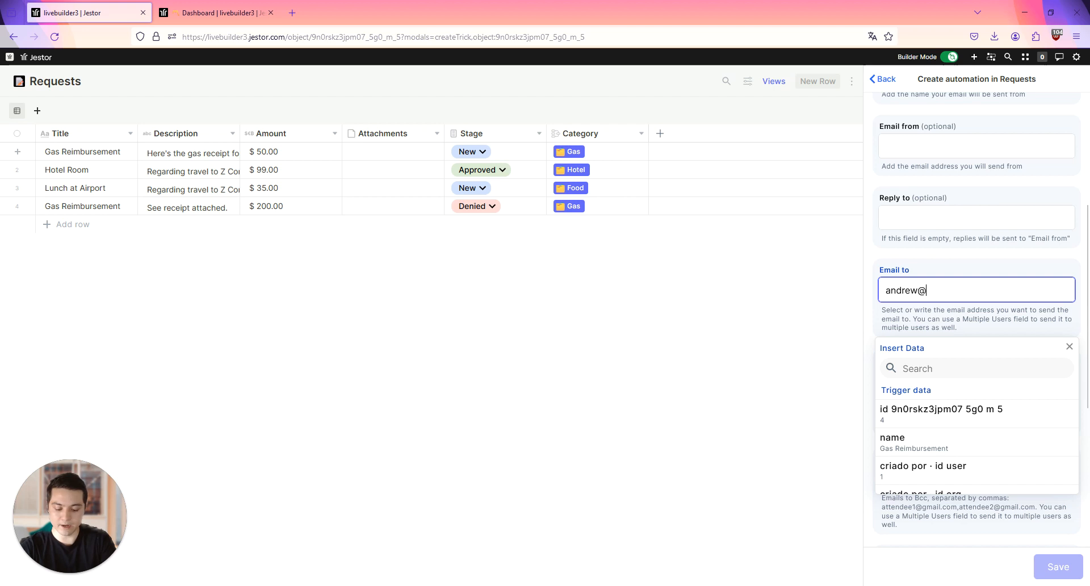
triple_click(993, 292)
key("BackSpace")
scroll(980, 434, "down", 2)
scroll(978, 434, "up", 2)
left_click(977, 440)
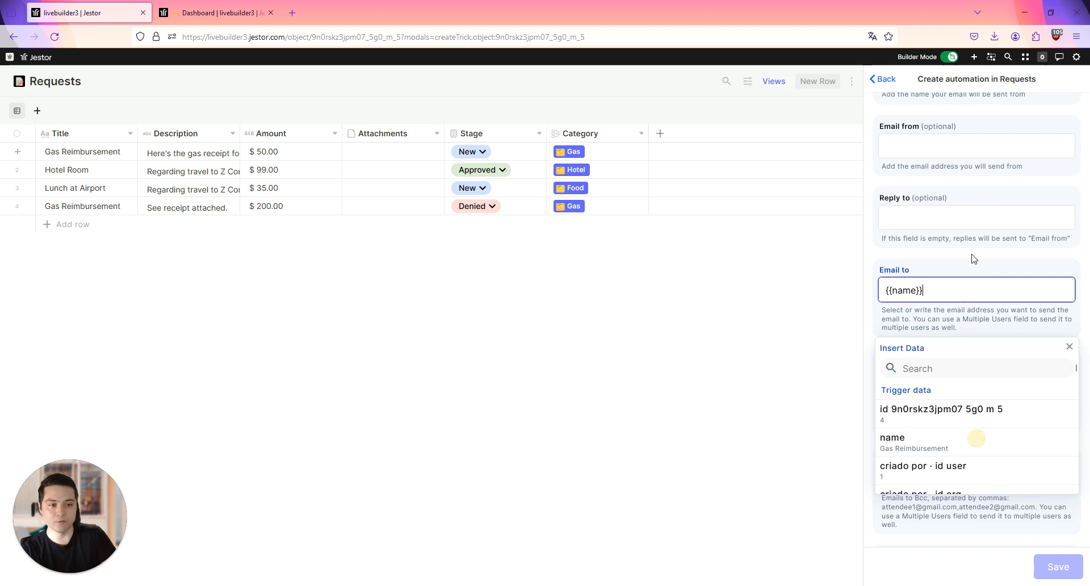
left_click(971, 250)
left_click(976, 293)
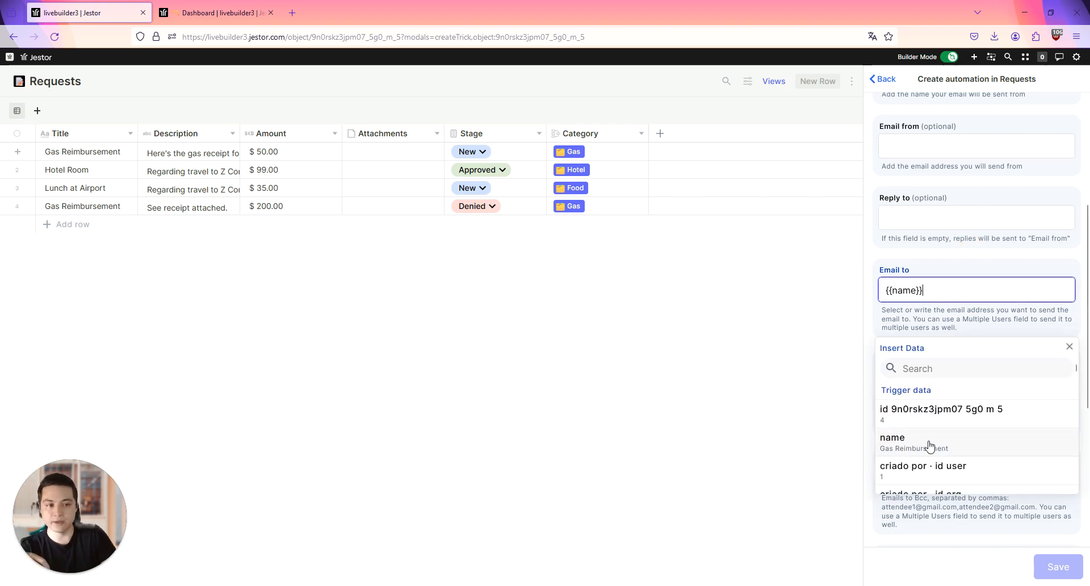
double_click(944, 286)
key("BackSpace")
key("BackSpace")
key("BackSpace")
key("BackSpace")
key("BackSpace")
key("BackSpace")
key("BackSpace")
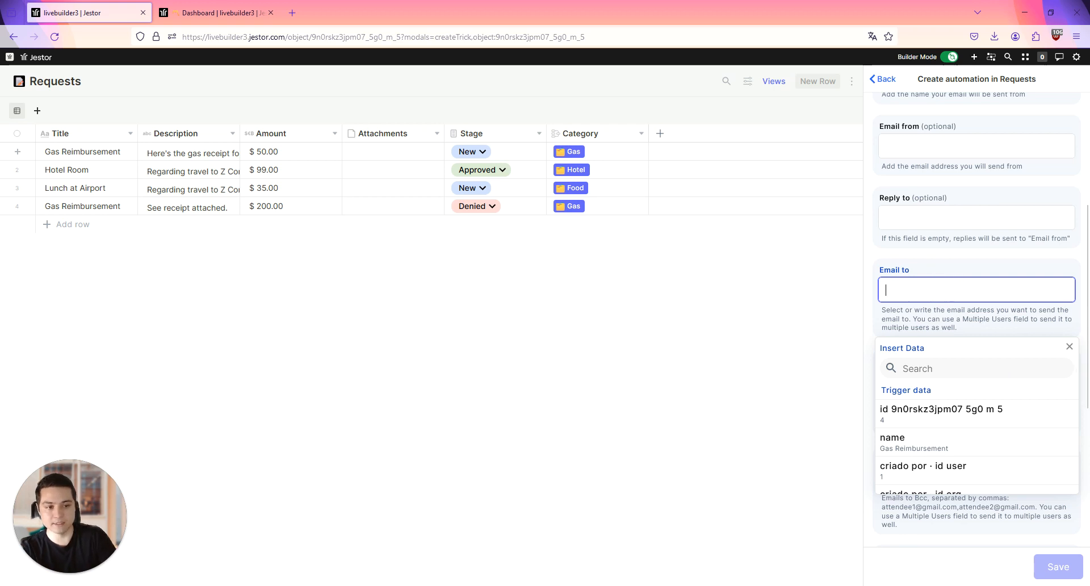
left_click(966, 263)
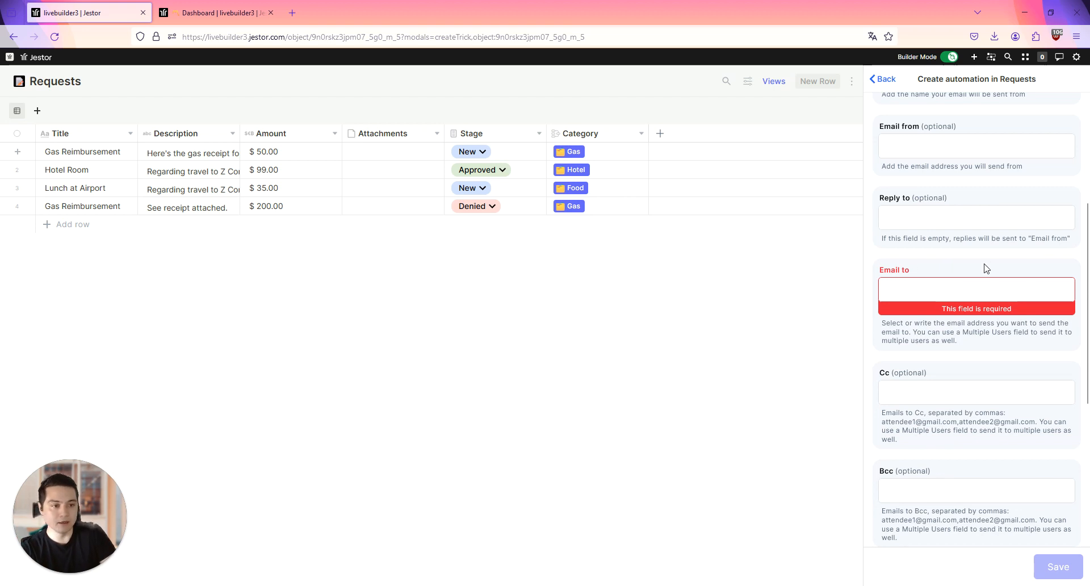
scroll(962, 260, "down", 4)
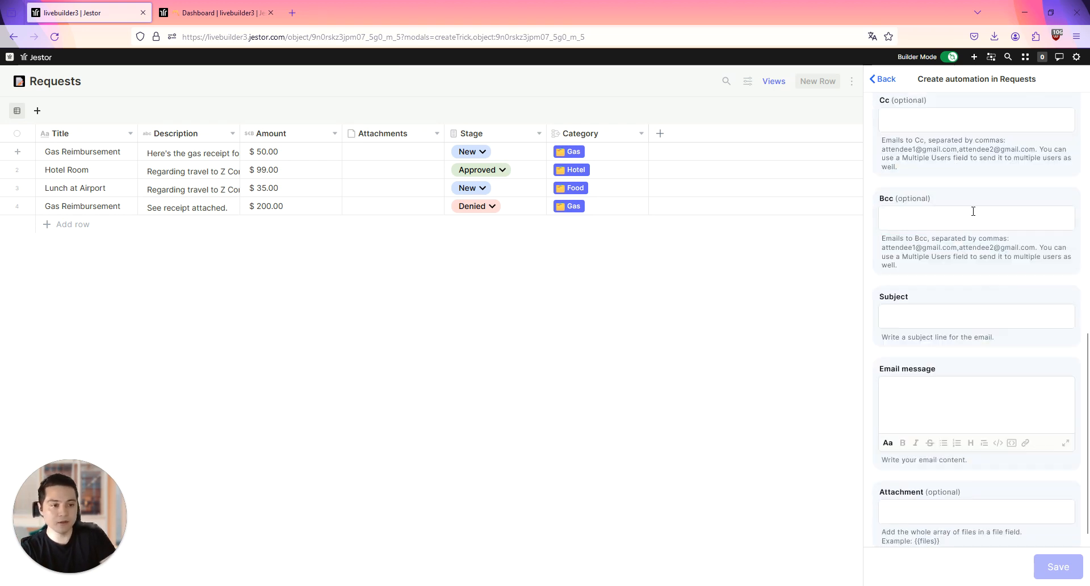
- Write the subject 'Your Request {{name}} was approved!' with the name field inserted
scroll(931, 204, "up", 1)
scroll(976, 196, "down", 1)
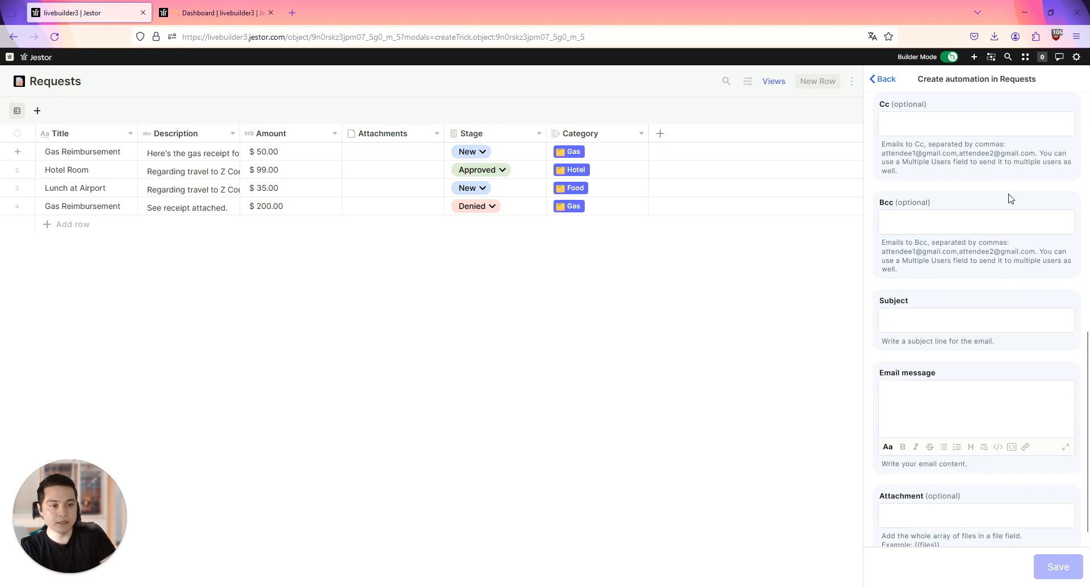
left_click(944, 320)
type("Your ")
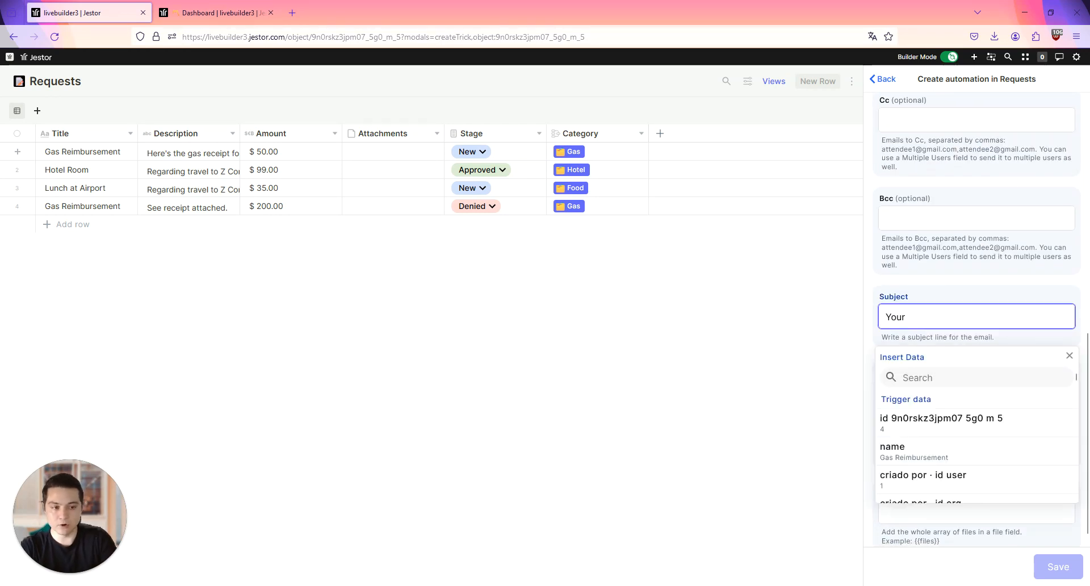
type("Request")
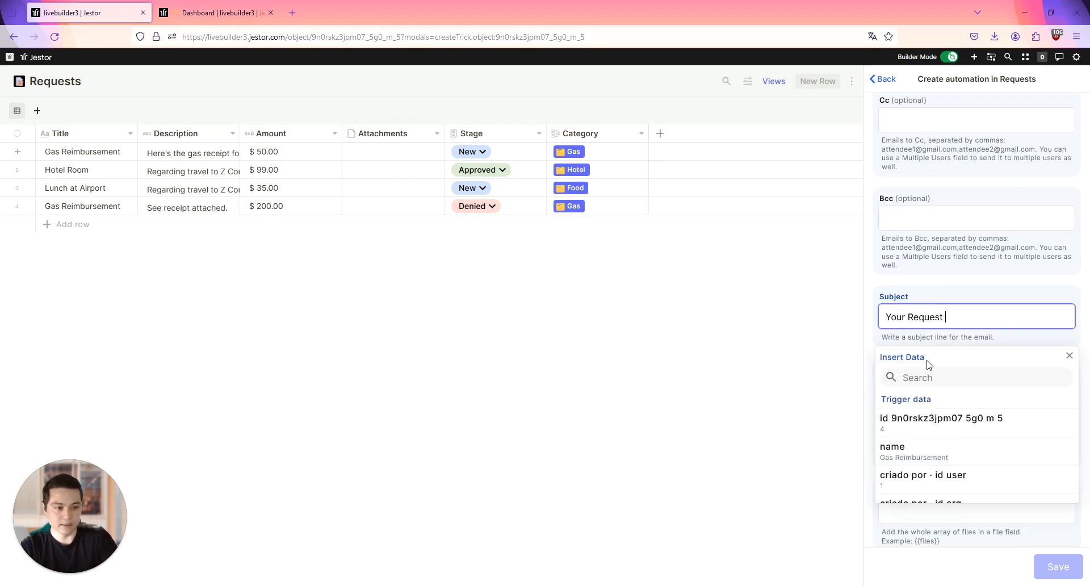
left_click(910, 459)
type("was approved!")
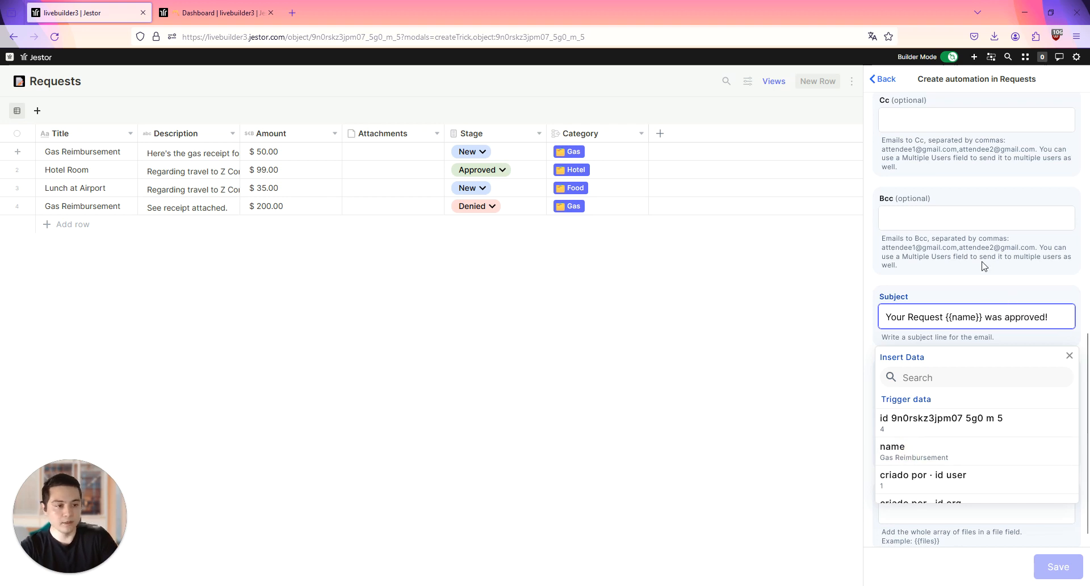
left_click(985, 271)
scroll(949, 379, "down", 1)
left_click(965, 393)
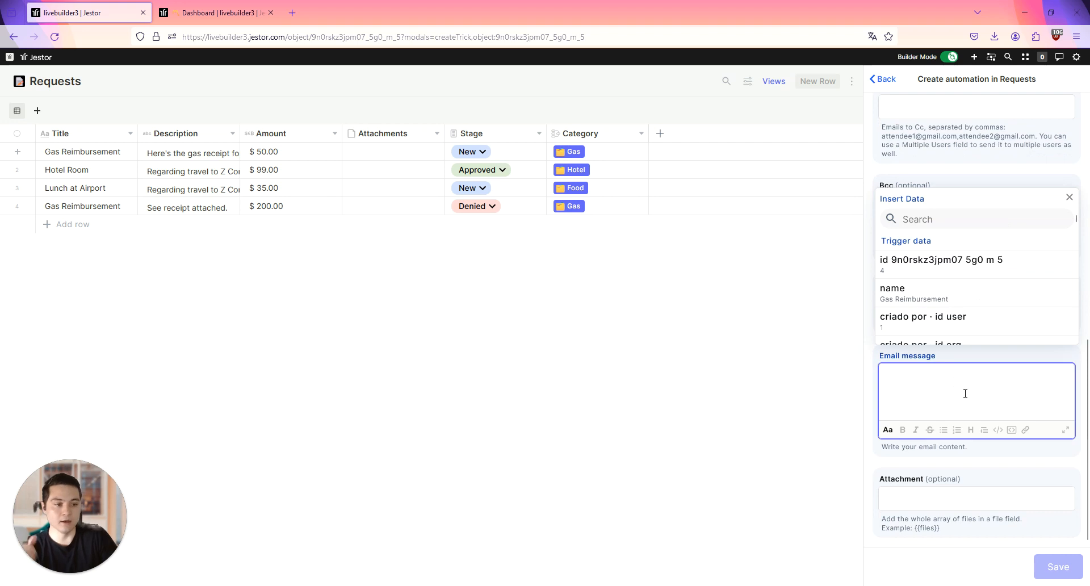